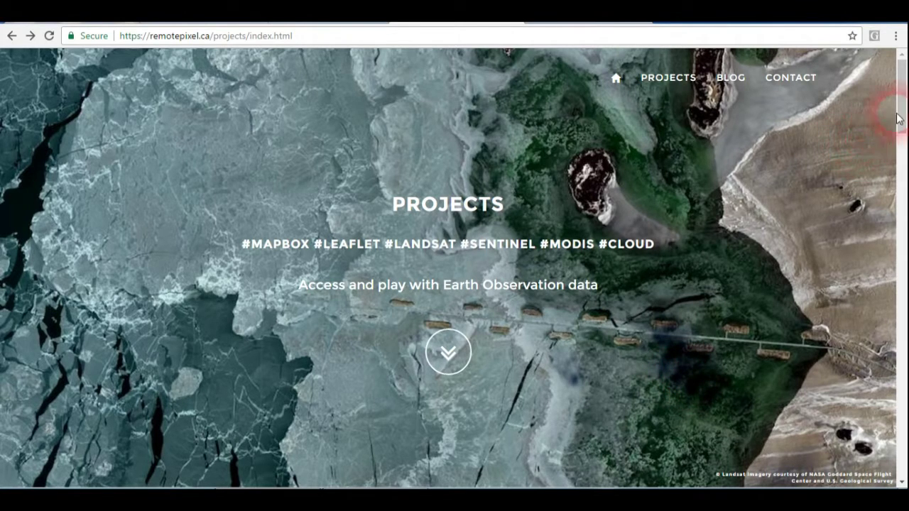
Open the Landsat 8 NDVI Serie project from the projects list and dismiss its introduction message
scroll(766, 257, down, 6)
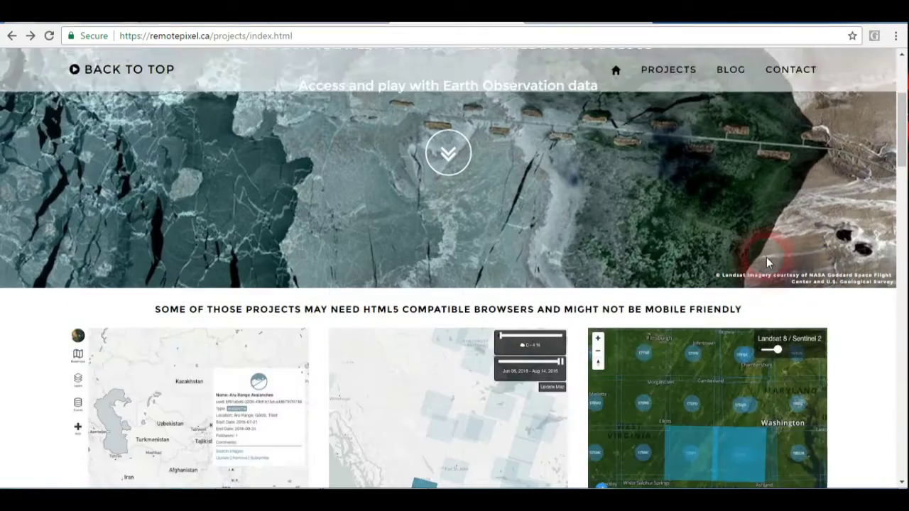
scroll(763, 278, down, 3)
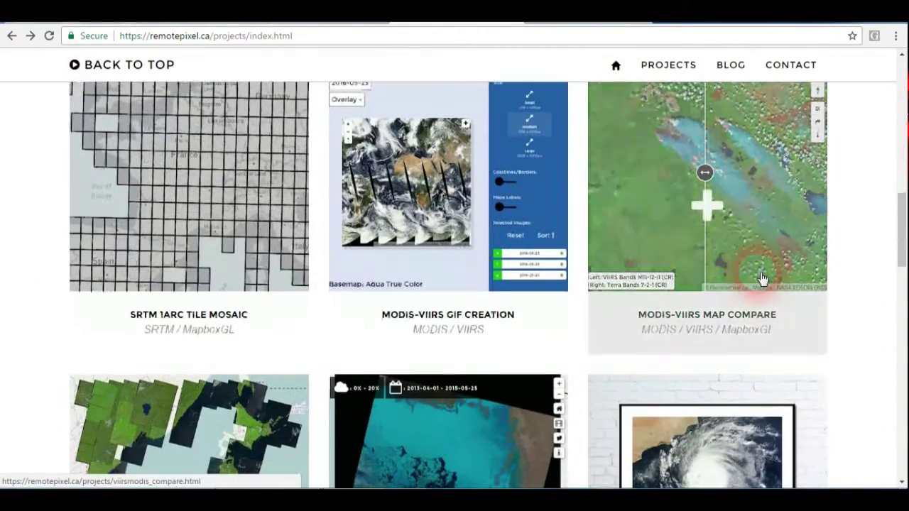
scroll(753, 277, down, 3)
scroll(540, 327, down, 5)
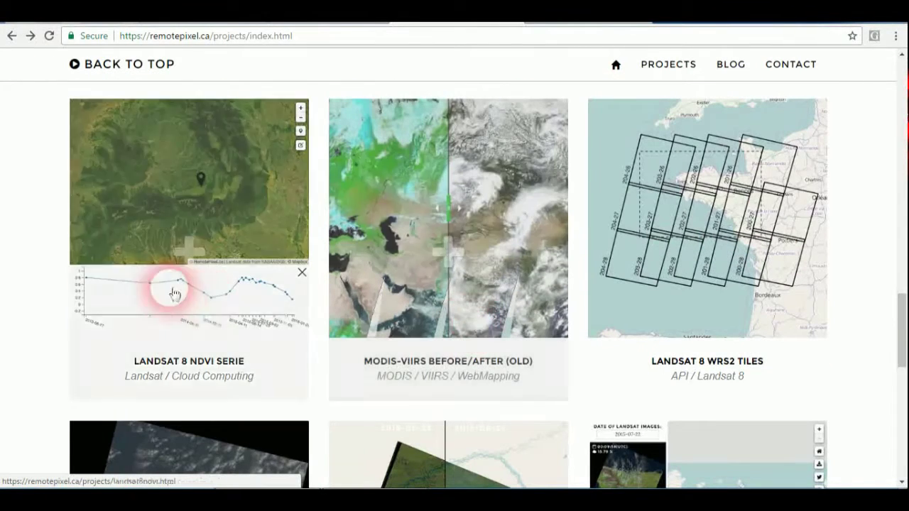
click(217, 256)
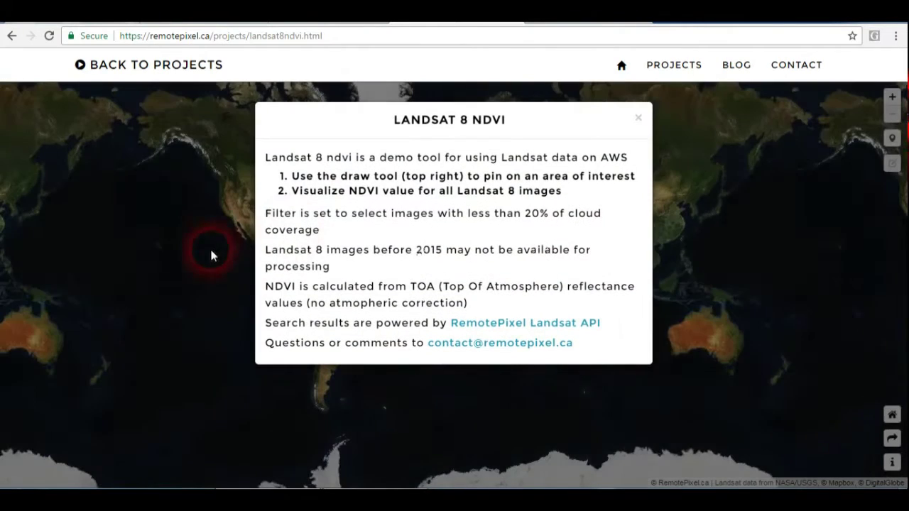
click(641, 121)
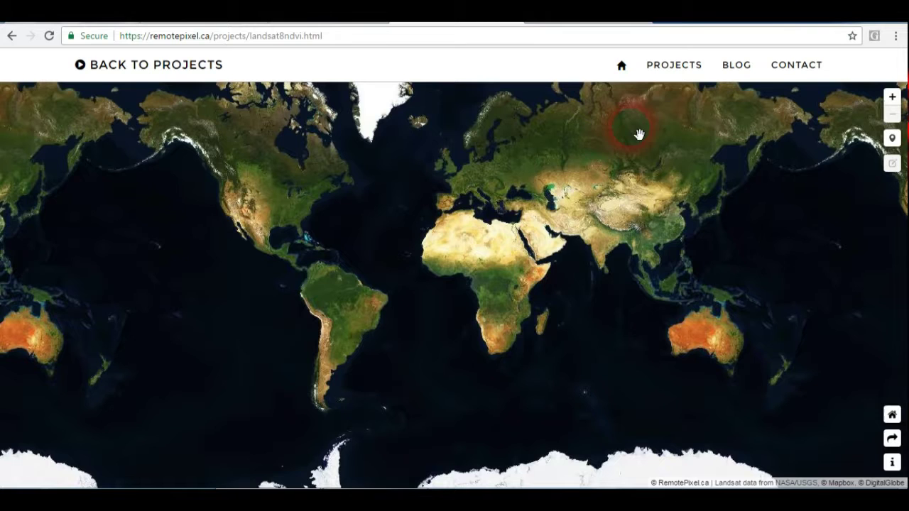
drag(487, 241, 501, 288)
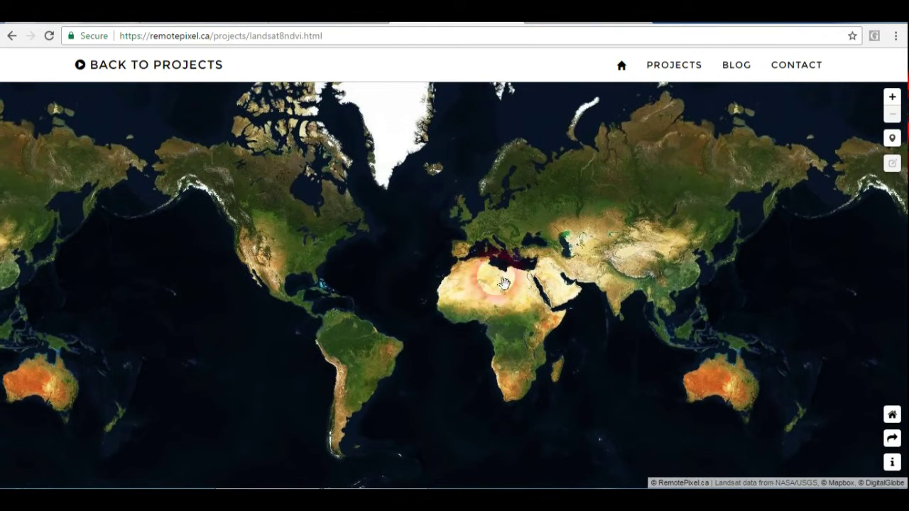
drag(820, 323, 447, 310)
drag(362, 290, 665, 314)
drag(444, 318, 505, 318)
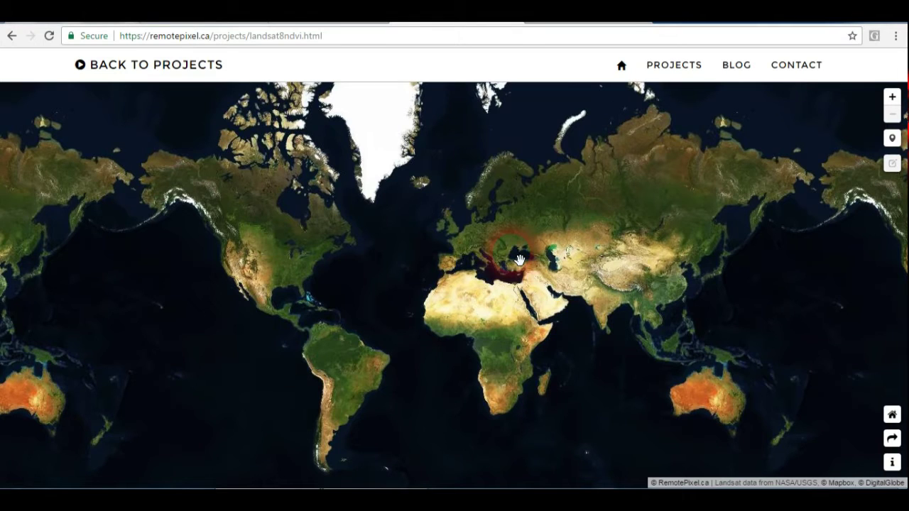
drag(434, 274, 522, 271)
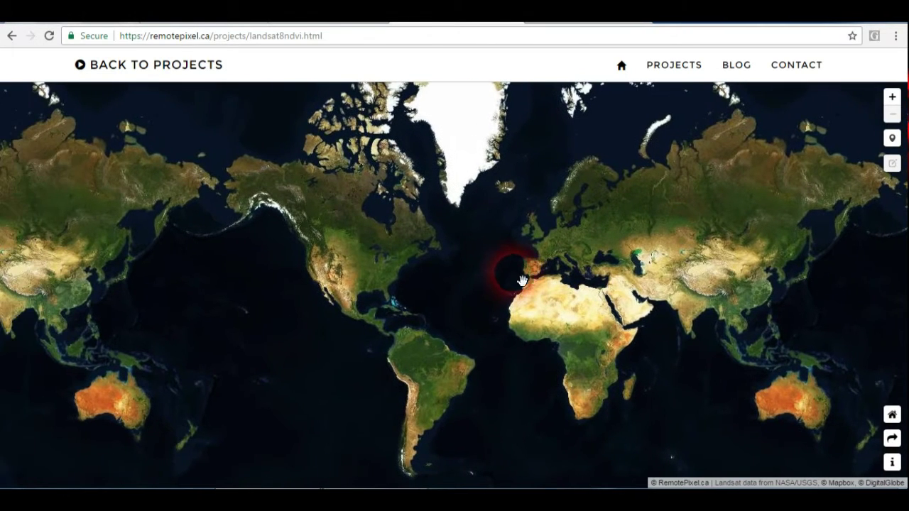
drag(669, 333, 576, 323)
click(496, 282)
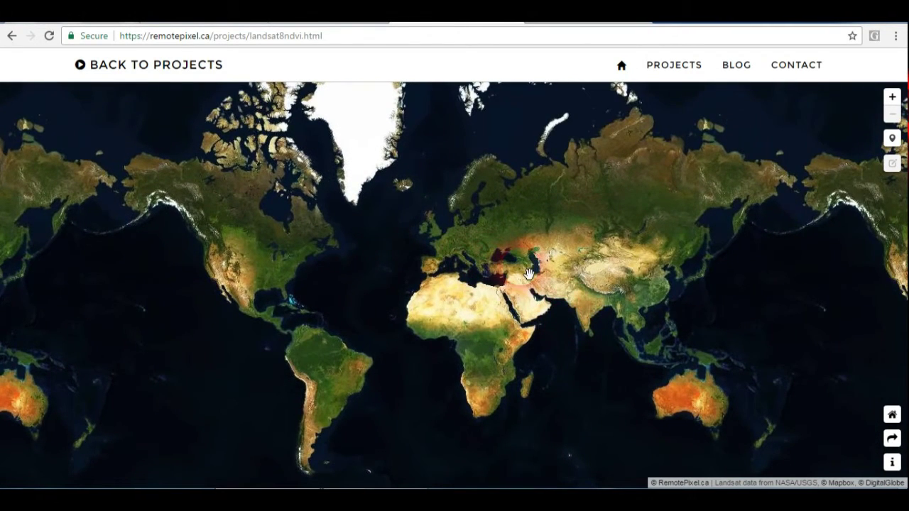
Pin a green field just north of the curved road in central Europe, at about lat 49.367, lon 10.352
scroll(502, 246, up, 3)
scroll(487, 270, up, 2)
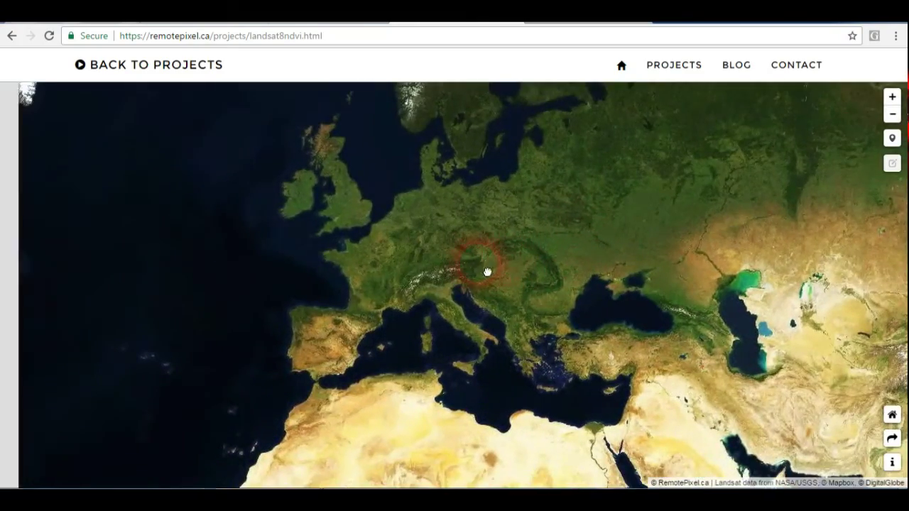
scroll(347, 234, up, 5)
scroll(368, 237, up, 2)
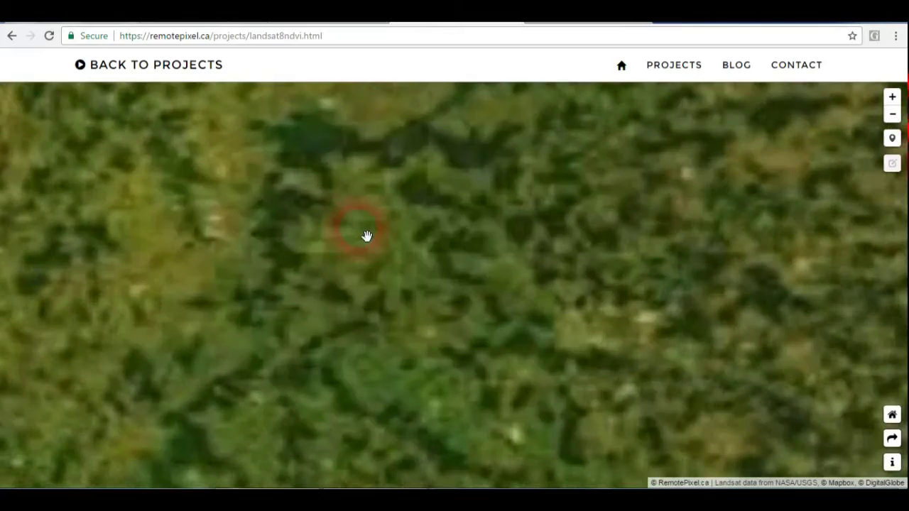
scroll(365, 236, up, 2)
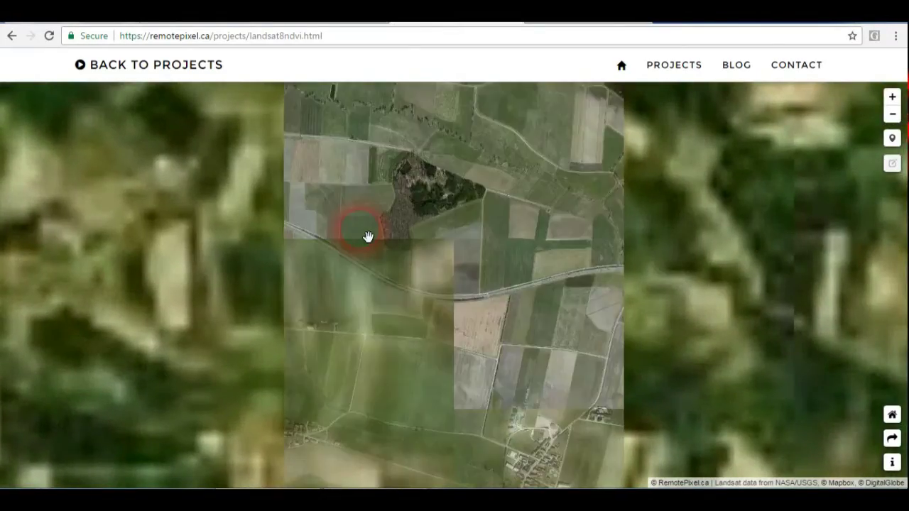
scroll(436, 294, up, 2)
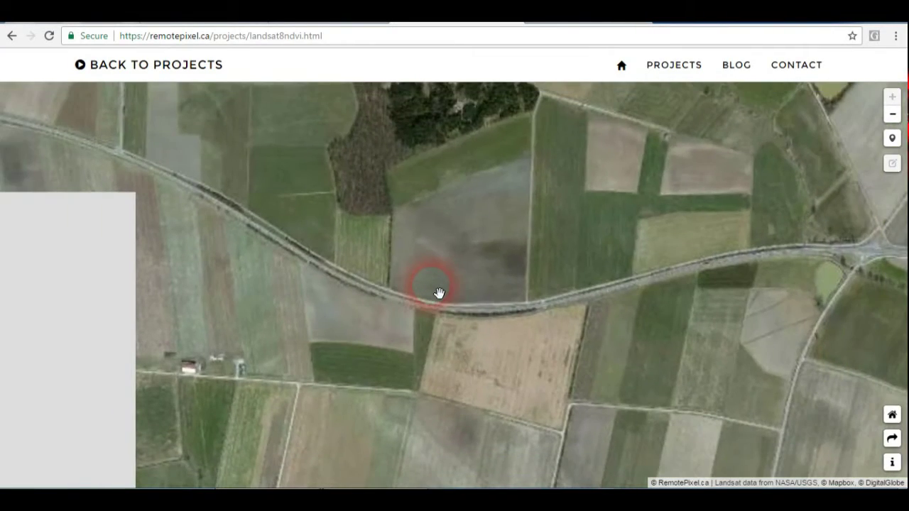
drag(534, 291, 438, 306)
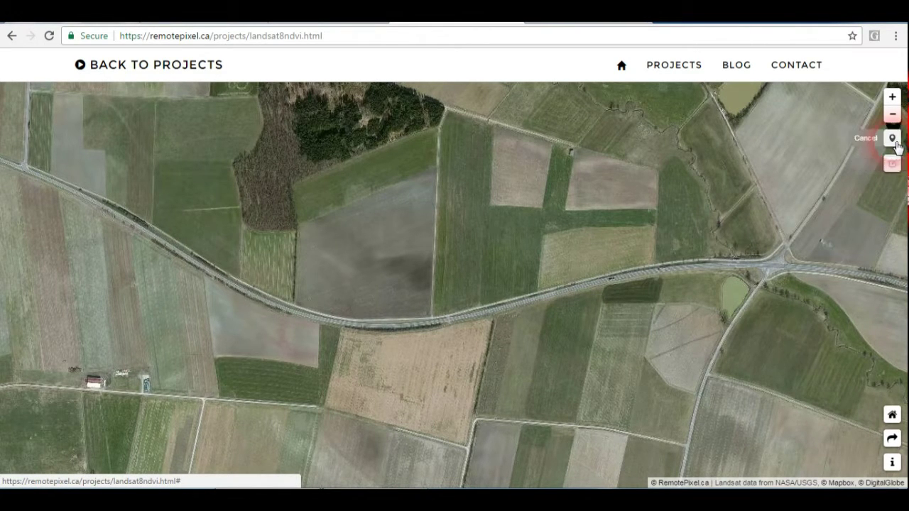
click(470, 250)
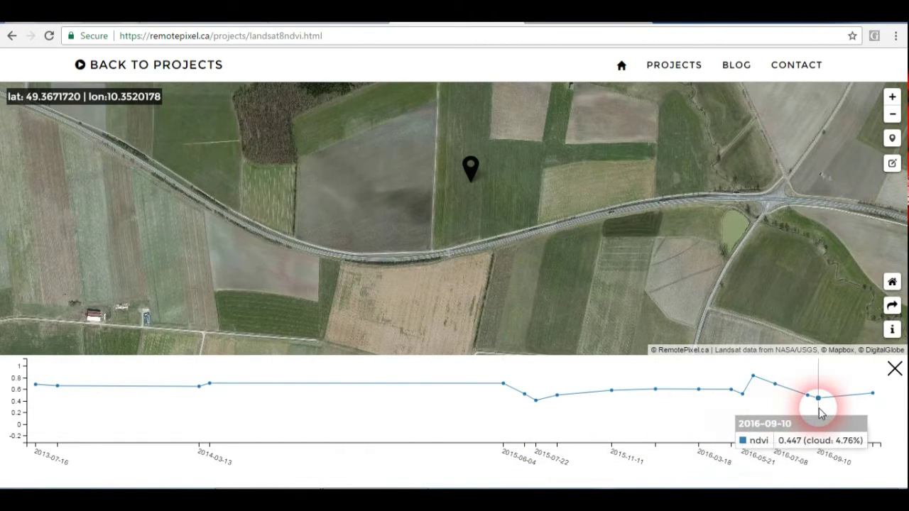
Examine the pinned field's NDVI values and cloud percentages across the dates of the time series chart
drag(450, 193, 433, 260)
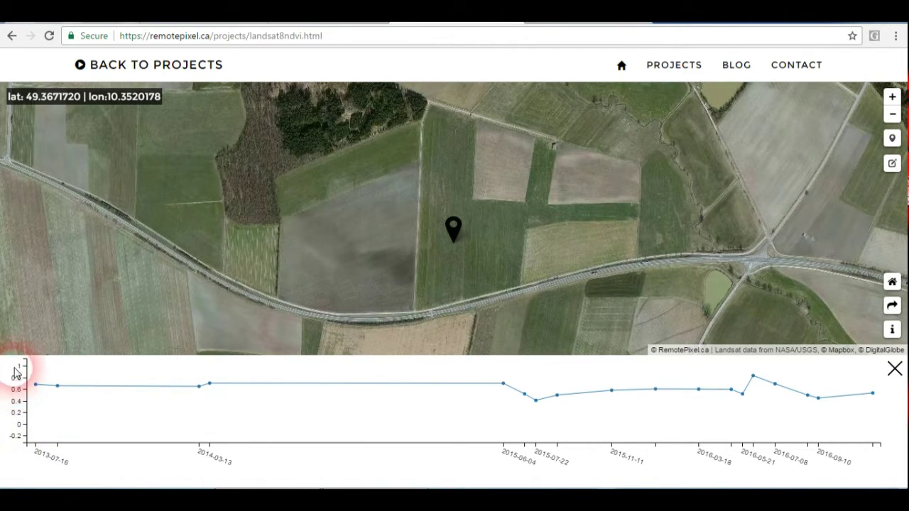
drag(30, 382, 533, 327)
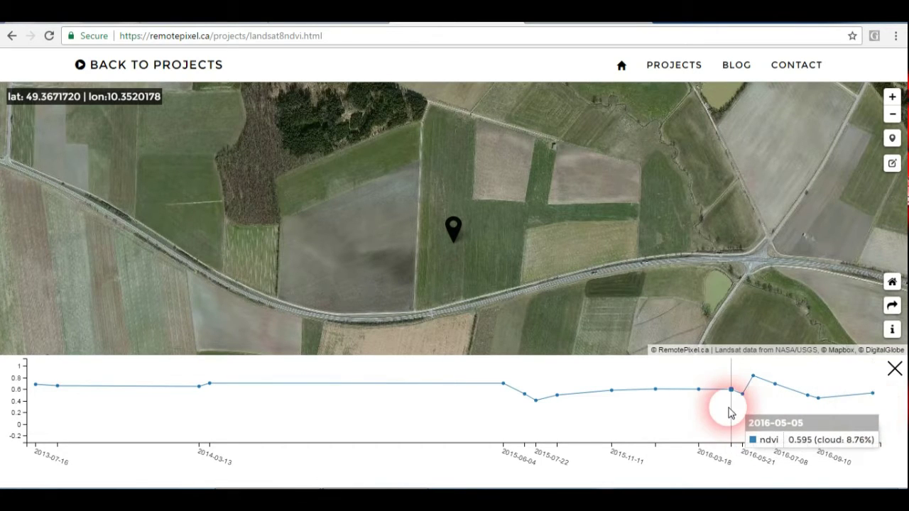
drag(595, 408, 353, 406)
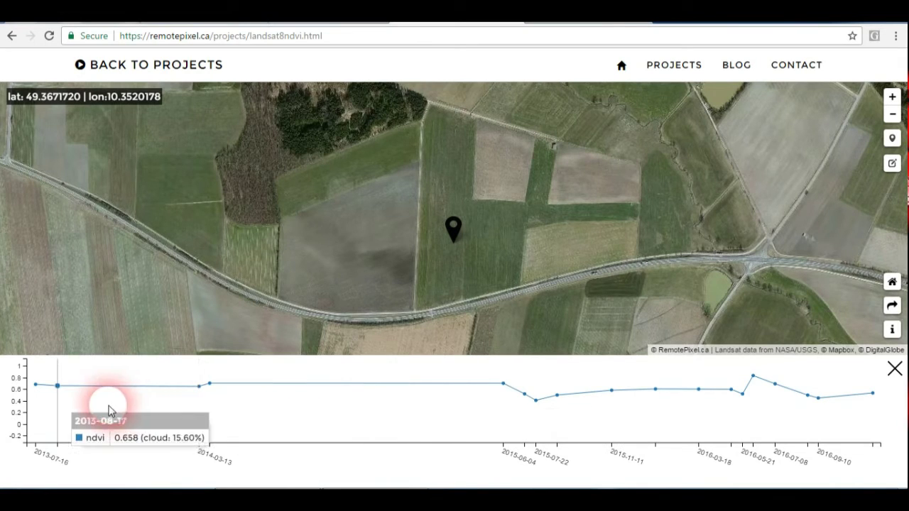
drag(155, 414, 438, 310)
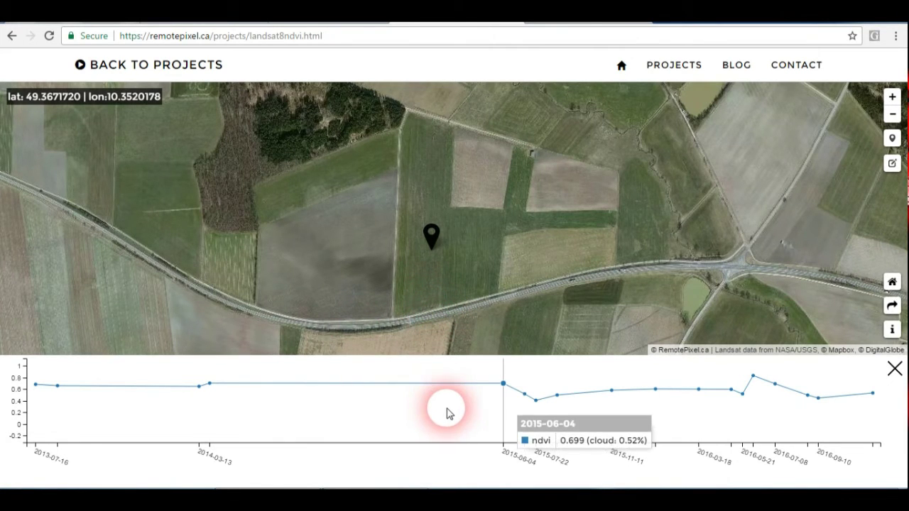
drag(250, 427, 456, 398)
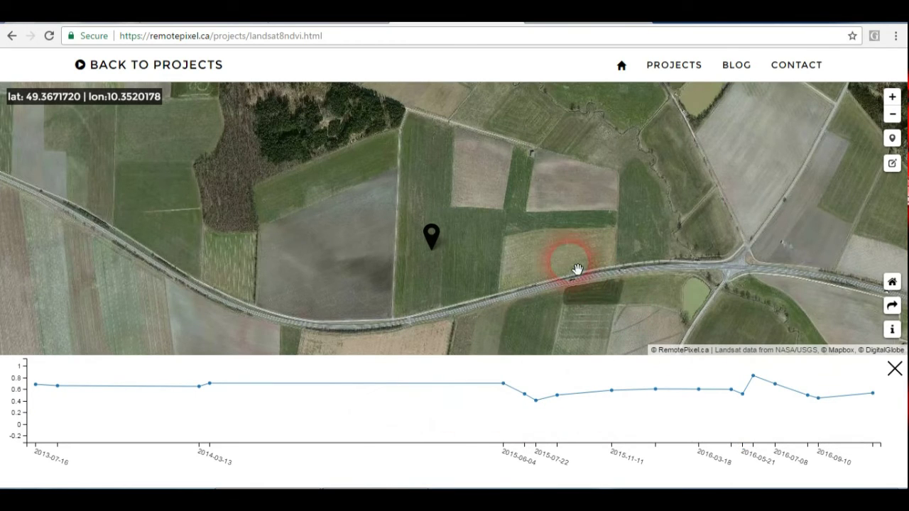
scroll(576, 268, down, 1)
mouse_move(36, 411)
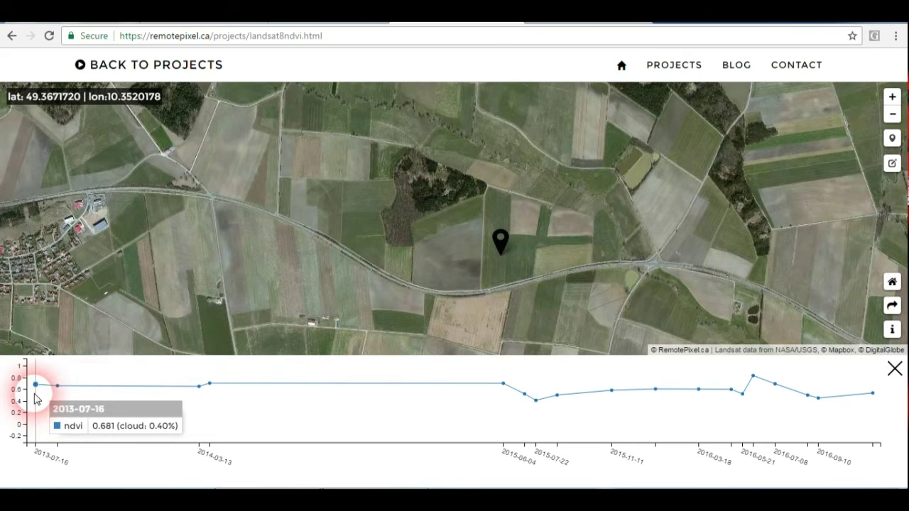
mouse_move(874, 406)
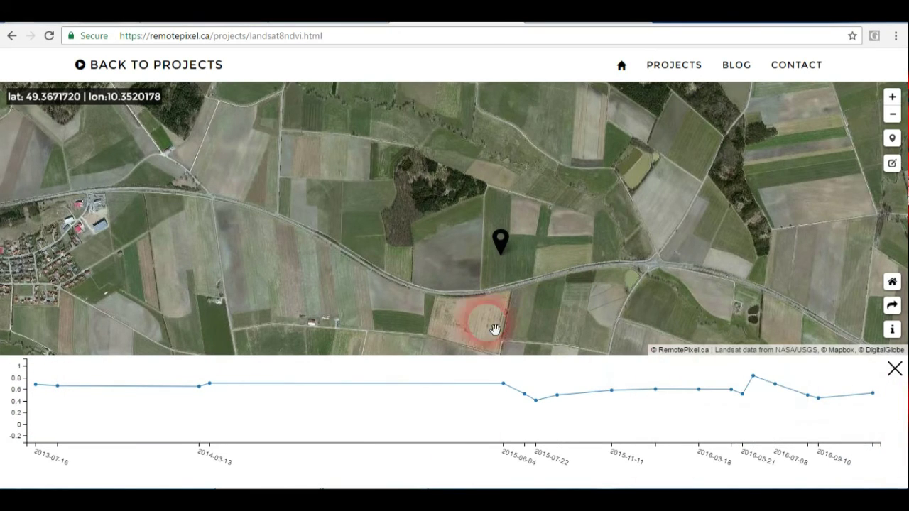
Examine the wider region of farmland, forests and towns surrounding the pinned field on the satellite map
drag(418, 234, 423, 268)
scroll(463, 263, down, 1)
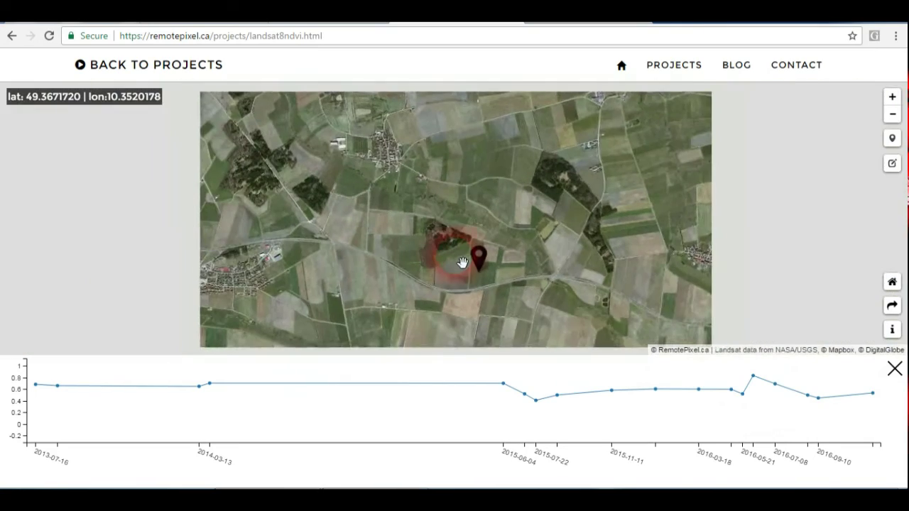
mouse_move(369, 216)
mouse_down()
mouse_move(367, 281)
mouse_move(376, 285)
mouse_up()
scroll(410, 226, down, 1)
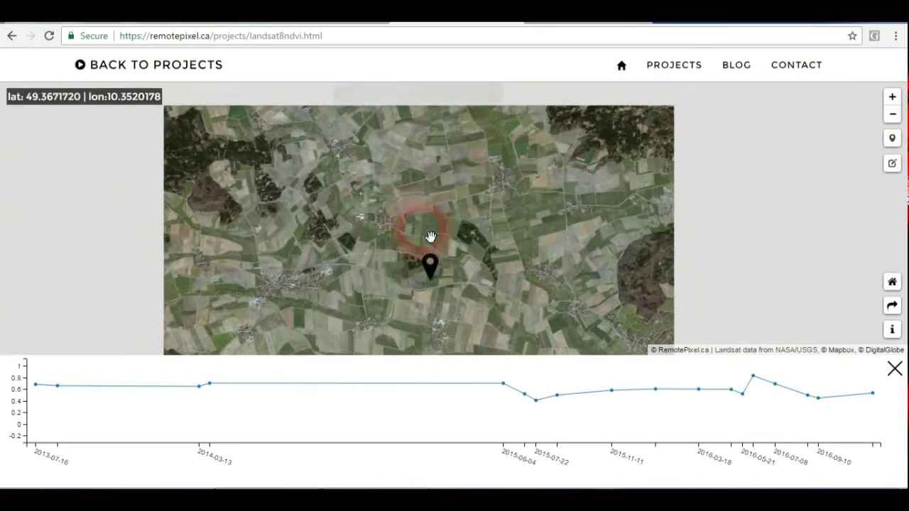
drag(470, 199, 467, 268)
mouse_move(339, 203)
mouse_down()
mouse_move(451, 280)
mouse_move(367, 174)
mouse_up()
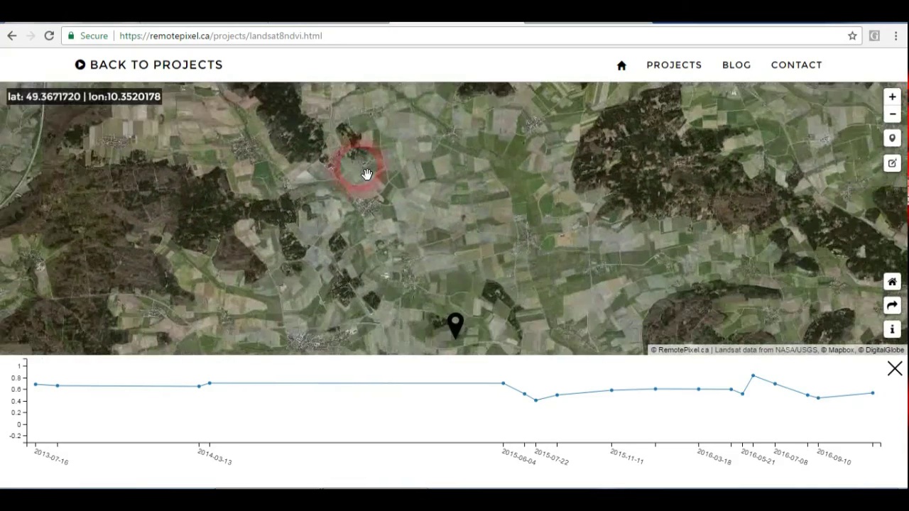
scroll(475, 283, down, 2)
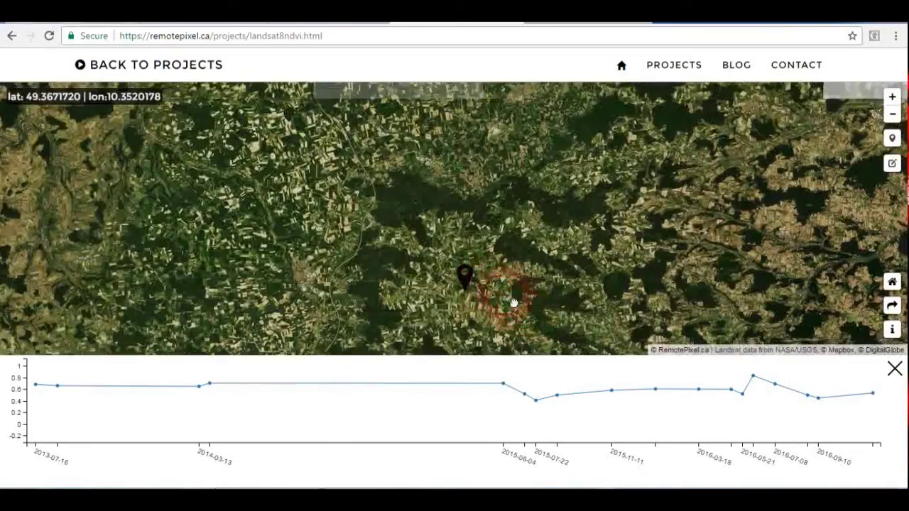
drag(522, 310, 438, 229)
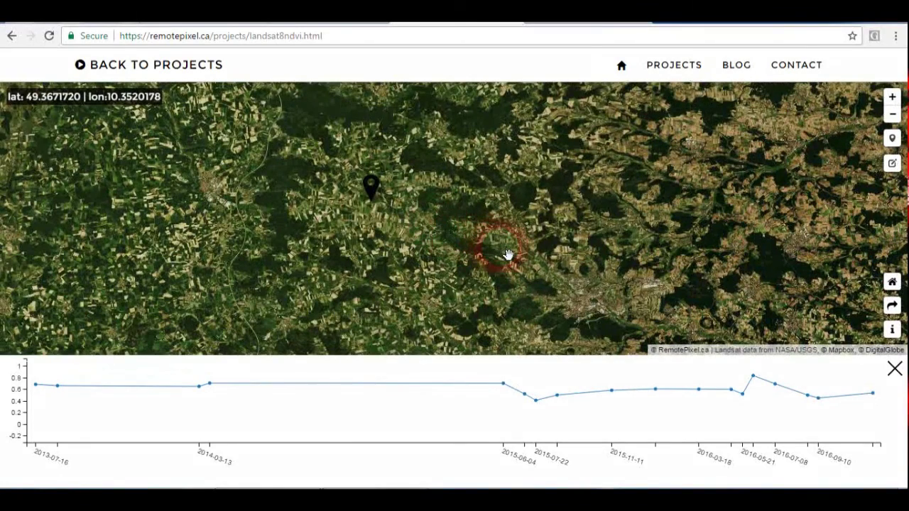